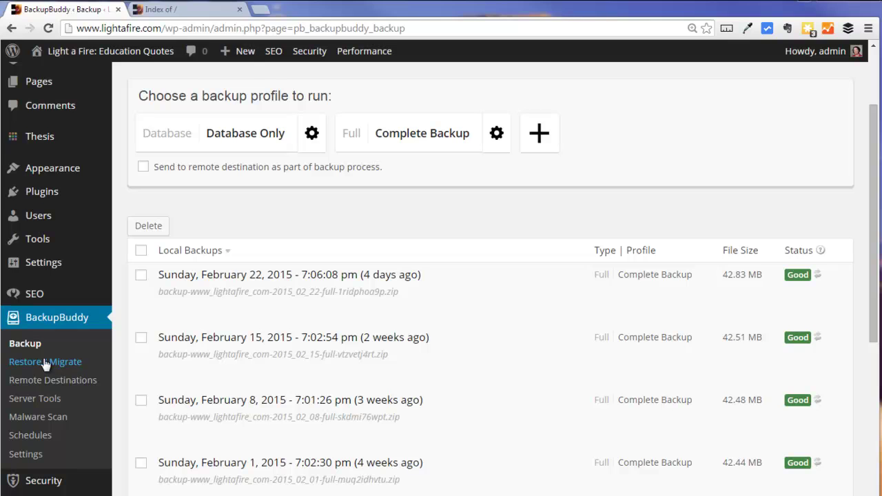
Step: View test.lightafire.com in the second browser tab, which shows only an empty Index of / listing
click(192, 9)
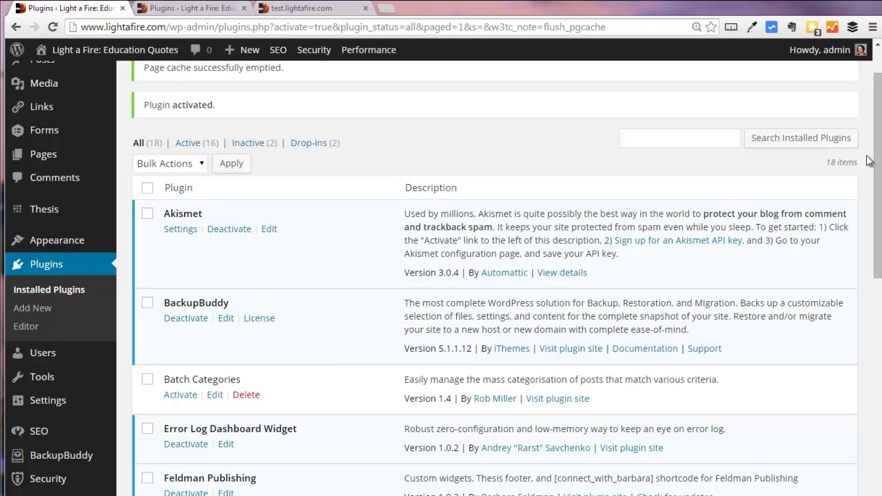
Step: Deactivate iThemes Security and W3 Total Cache, leaving 14 active and 4 inactive plugins
drag(879, 144, 845, 278)
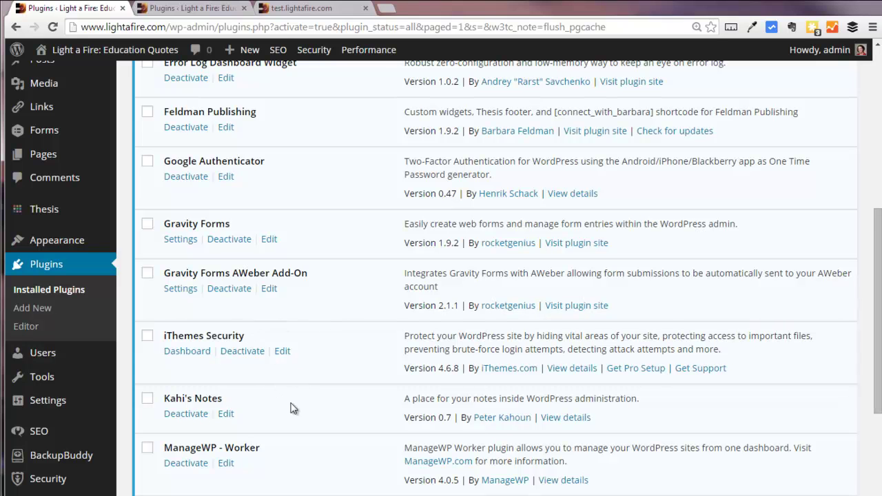
click(246, 357)
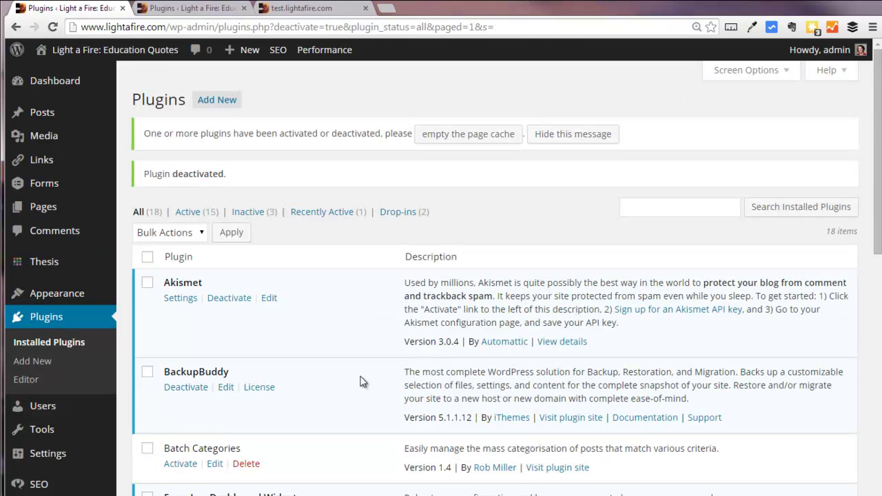
scroll(363, 381, down, 10)
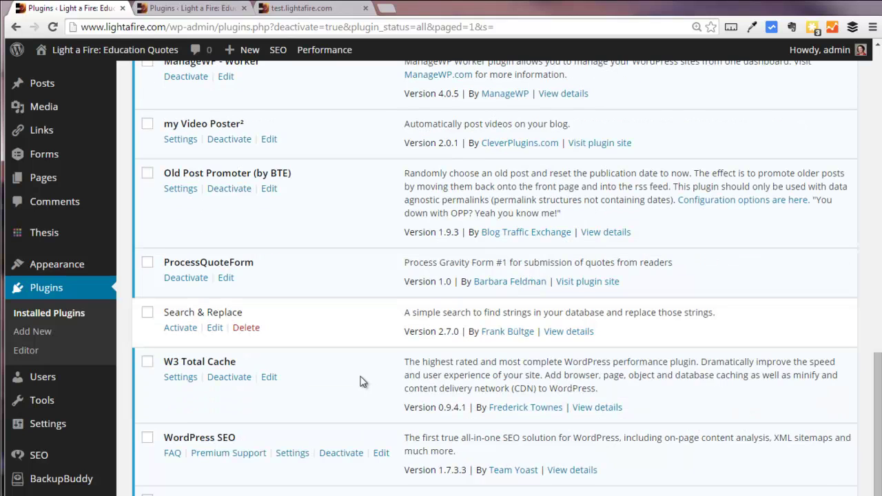
click(235, 379)
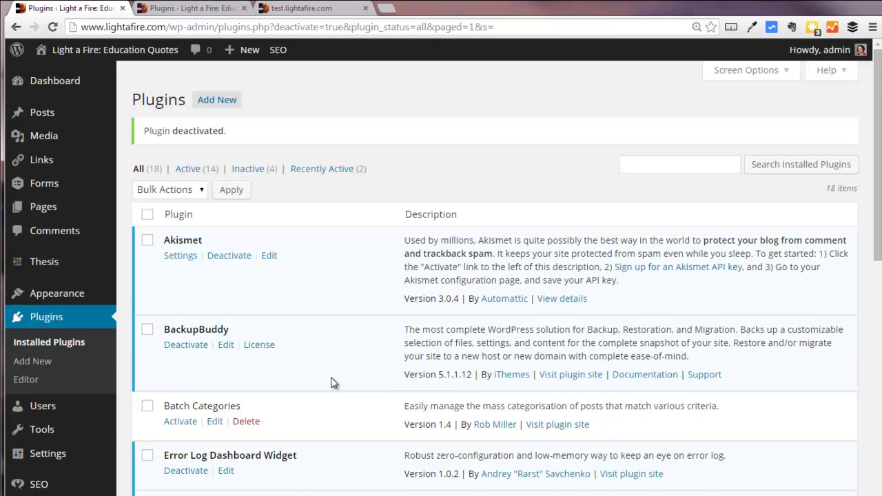
scroll(333, 383, down, 3)
scroll(331, 384, down, 3)
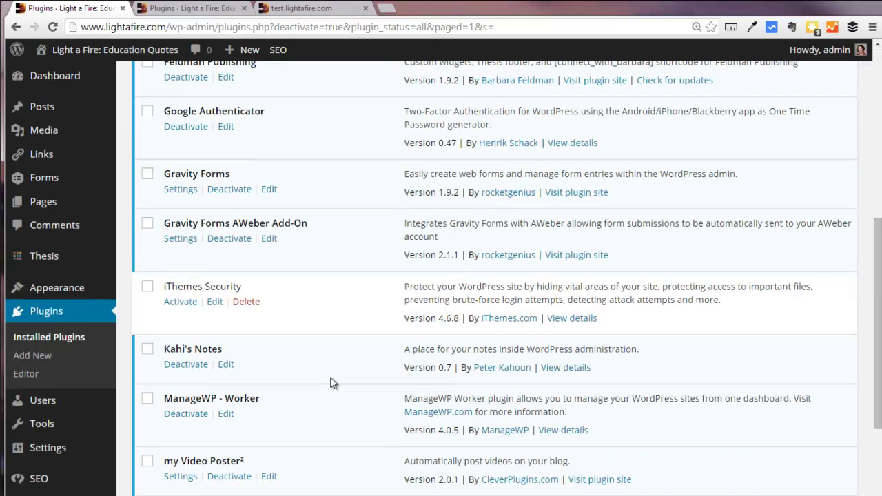
scroll(331, 383, up, 4)
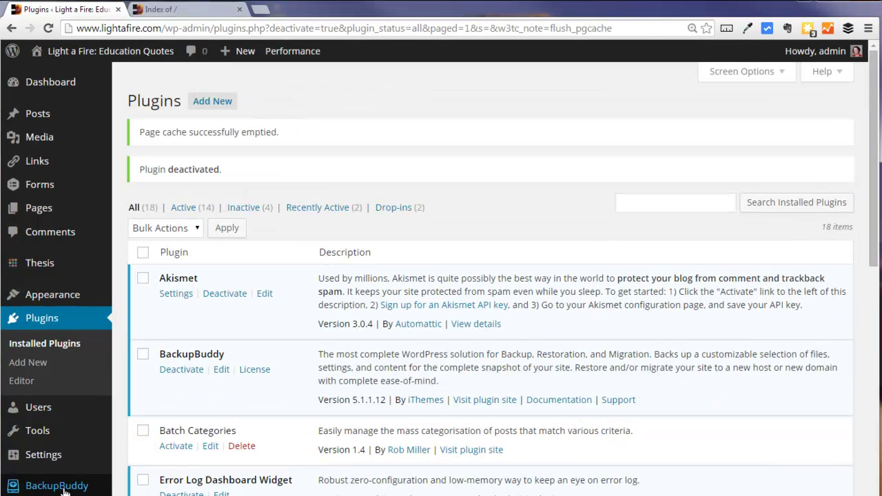
Step: Run BackupBuddy's Complete Backup profile until the 42.84 MB backup shows Finished
mouse_move(63, 489)
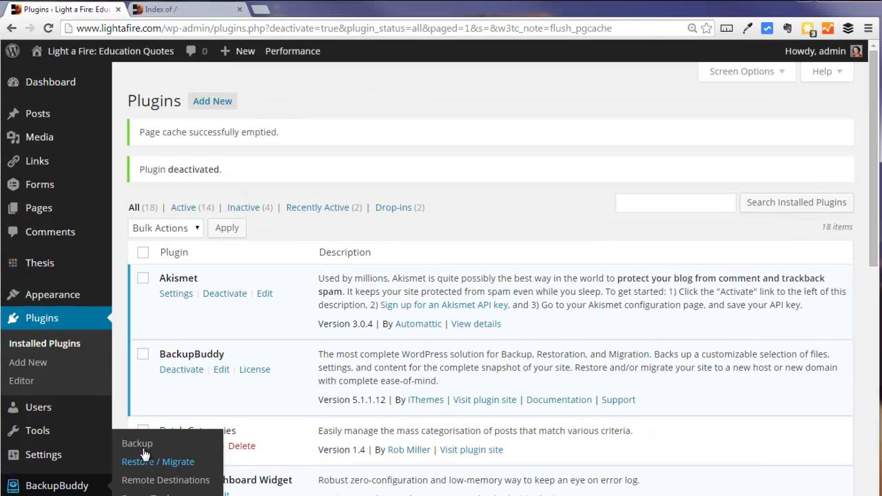
click(55, 488)
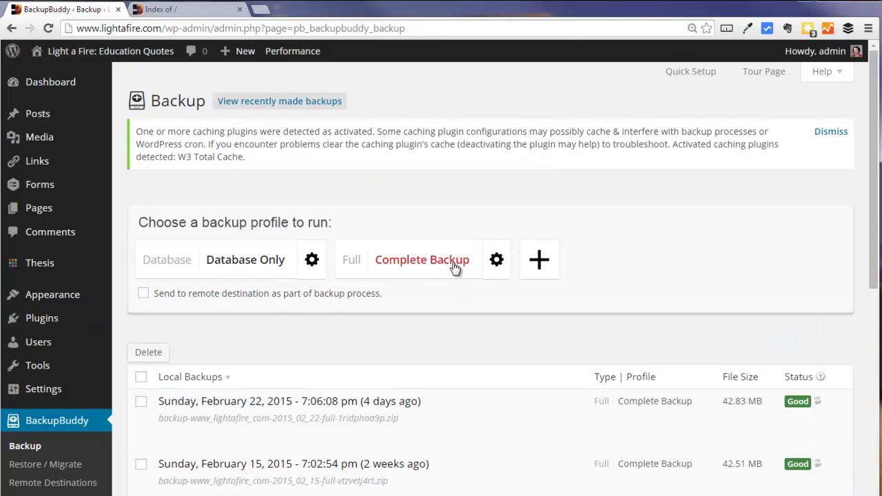
click(454, 268)
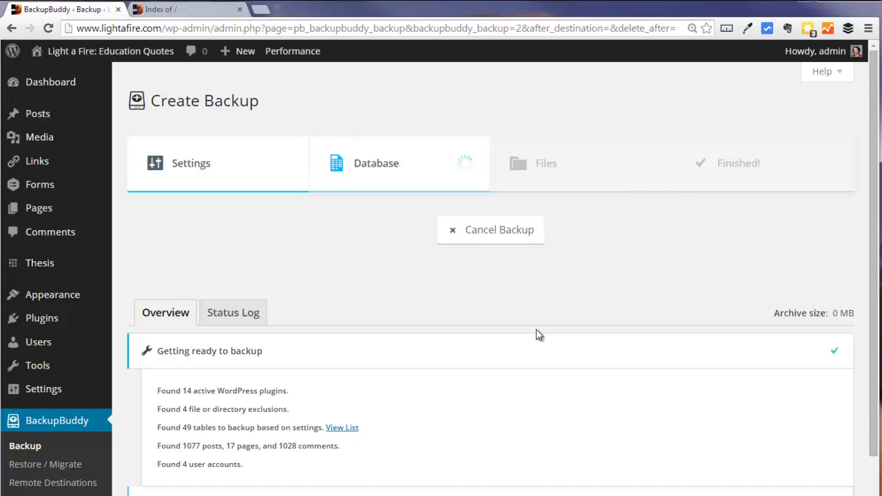
click(200, 10)
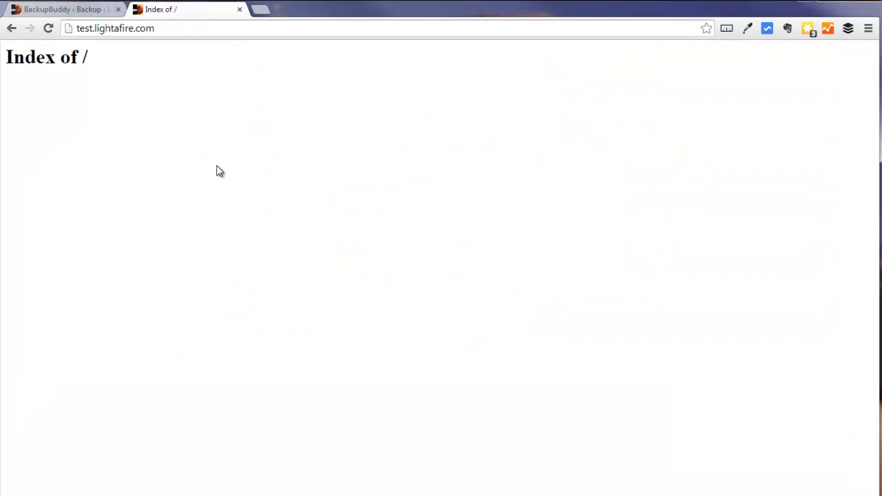
click(91, 13)
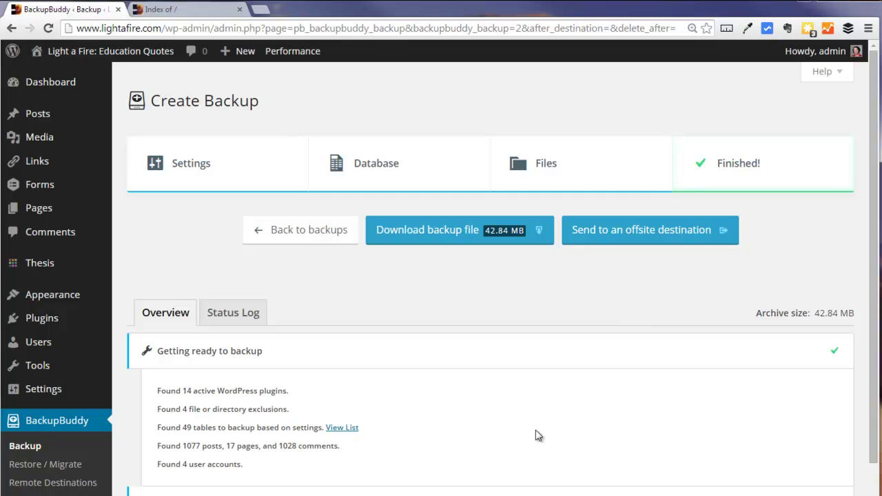
scroll(105, 461, down, 2)
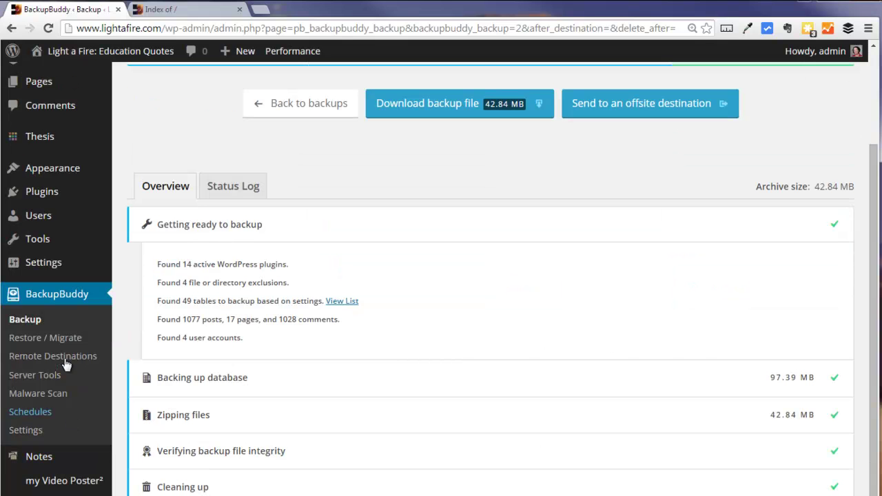
Step: Start a migration of the newest 42.84 MB complete backup from Restore / Migrate
click(66, 339)
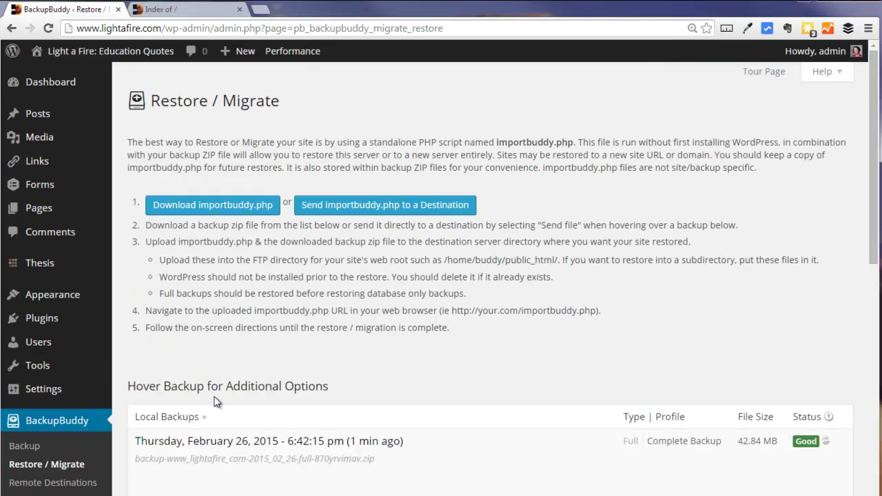
mouse_move(358, 434)
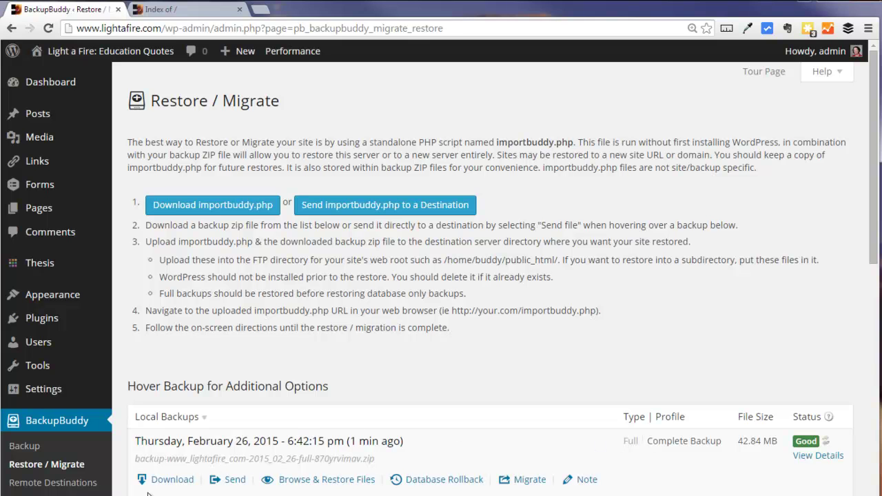
click(529, 481)
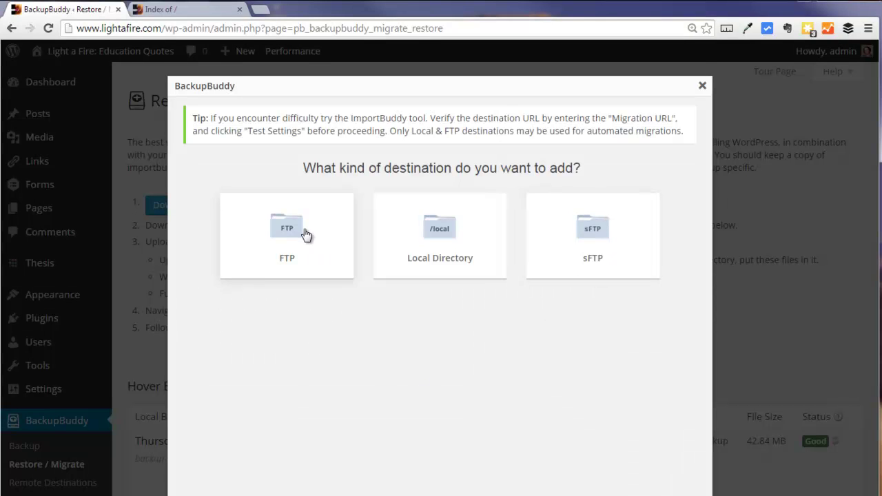
Step: Add and test FTP destination My FTP for test.lightafire.com with remote path /public_html/, then save it
click(306, 236)
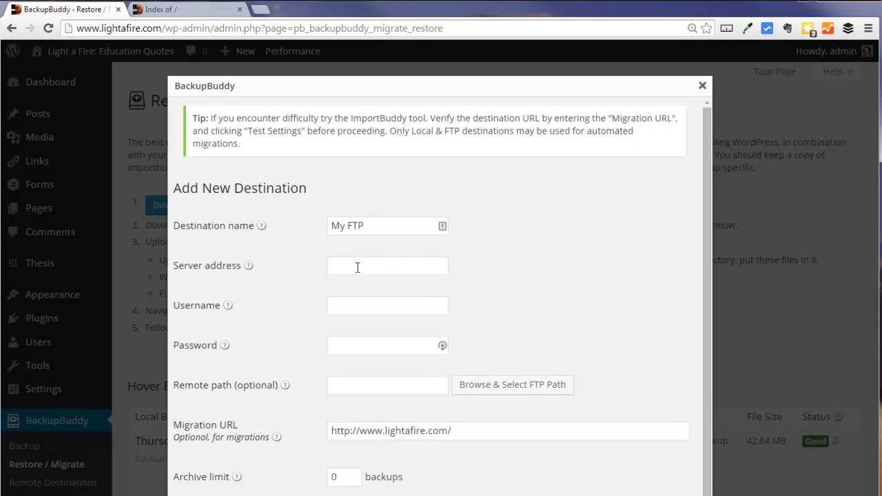
click(357, 268)
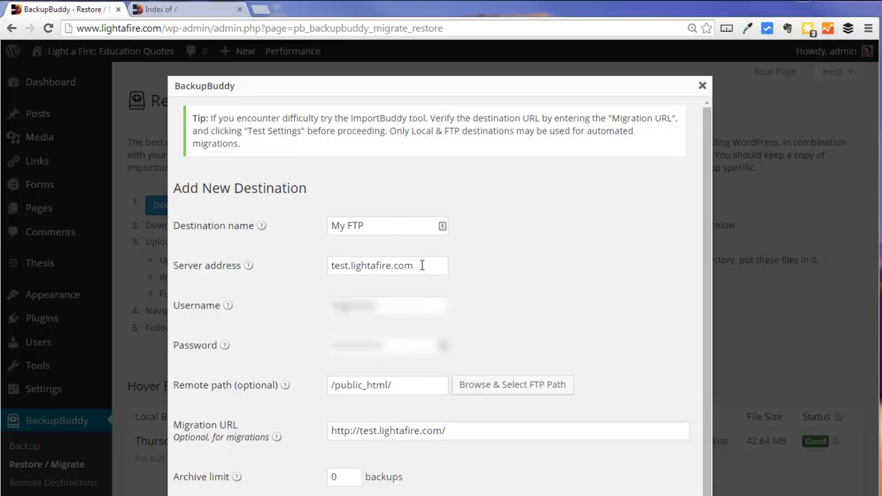
drag(422, 267, 282, 264)
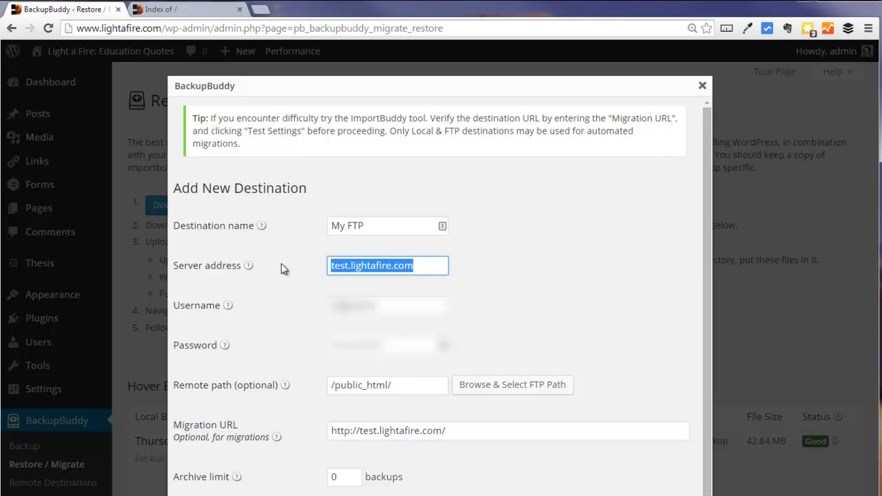
click(285, 284)
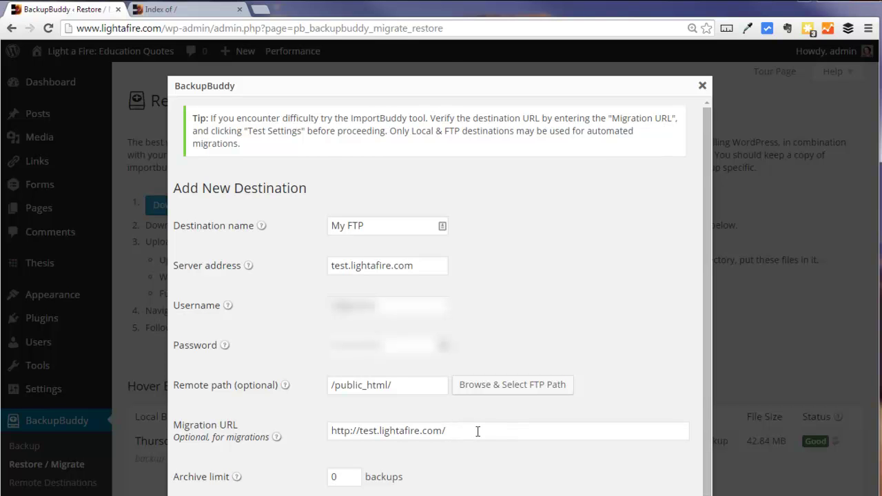
scroll(496, 487, down, 1)
scroll(497, 487, down, 1)
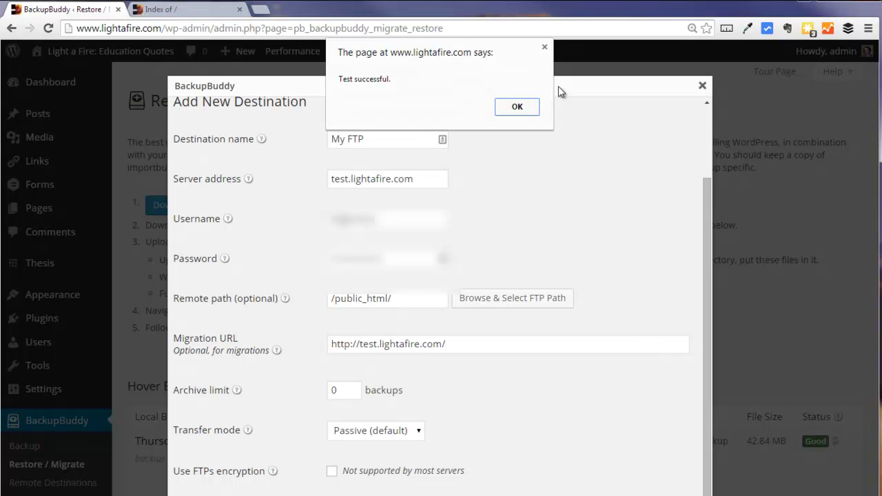
click(524, 110)
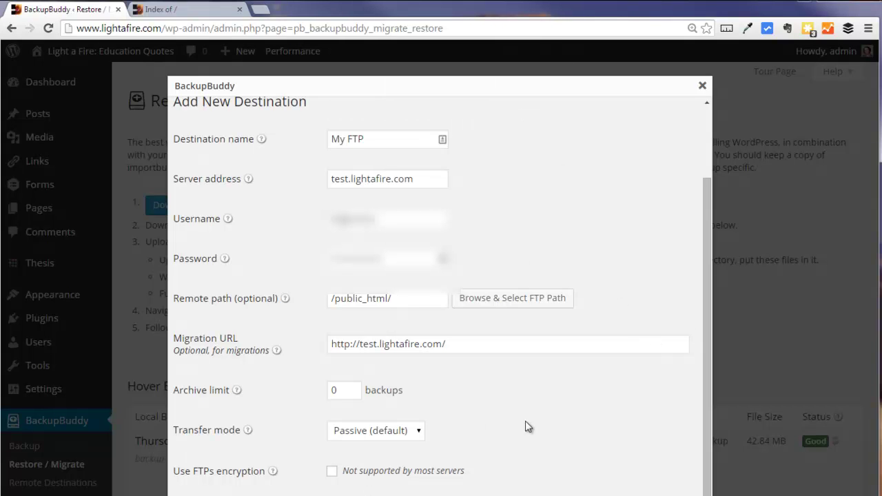
key(Return)
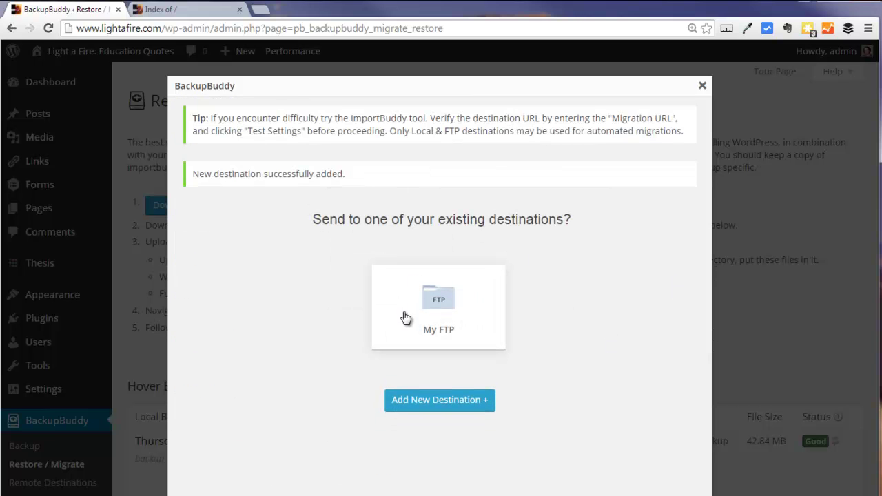
Step: Migrate the backup to My FTP, keeping test.lightafire.com as the destination site URL
click(438, 304)
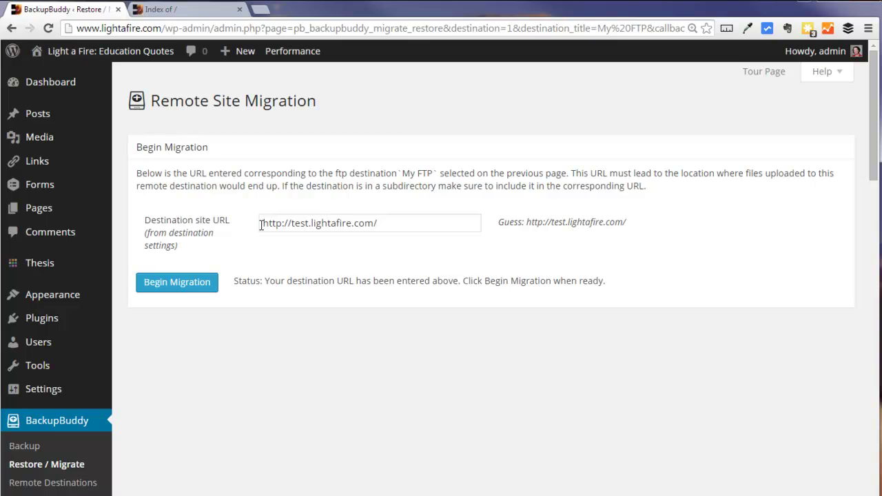
drag(262, 222, 380, 218)
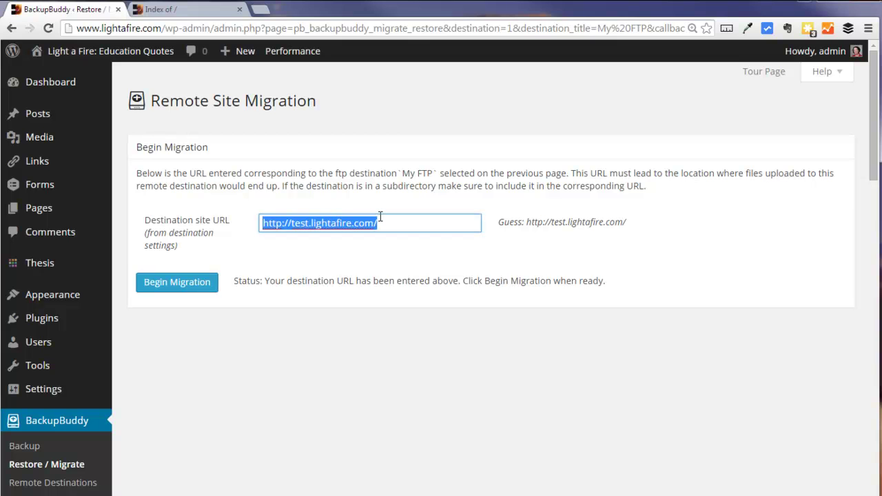
click(393, 217)
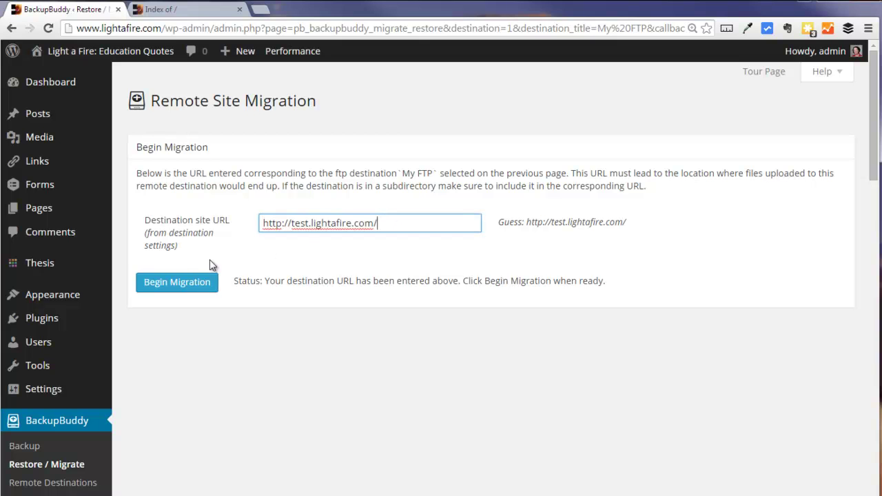
click(177, 284)
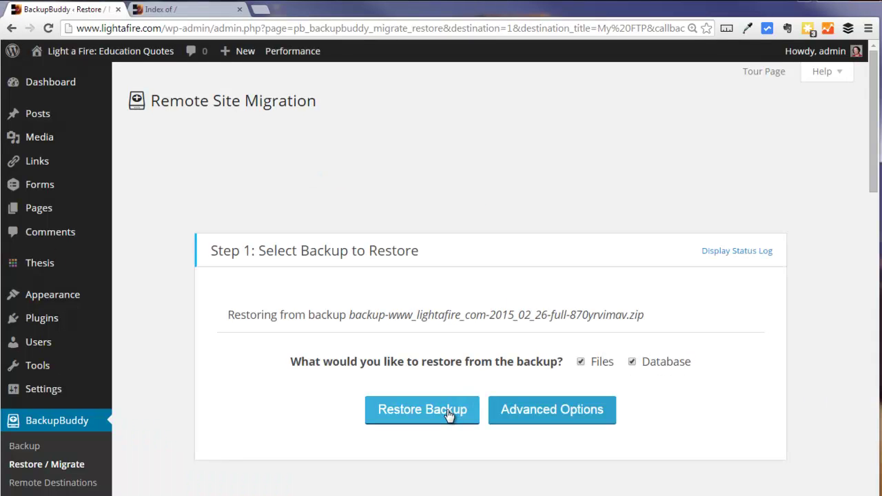
Step: Restore files and database with default advanced options, reaching Step 3: Database Settings
click(537, 412)
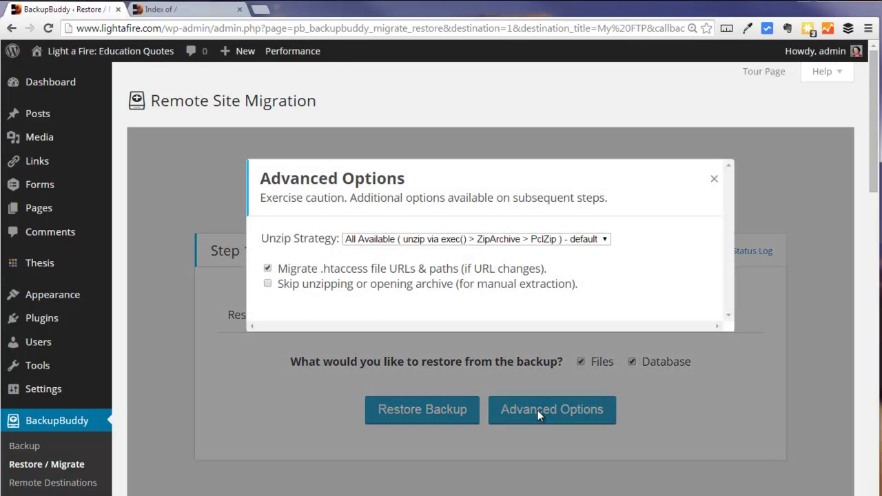
click(743, 243)
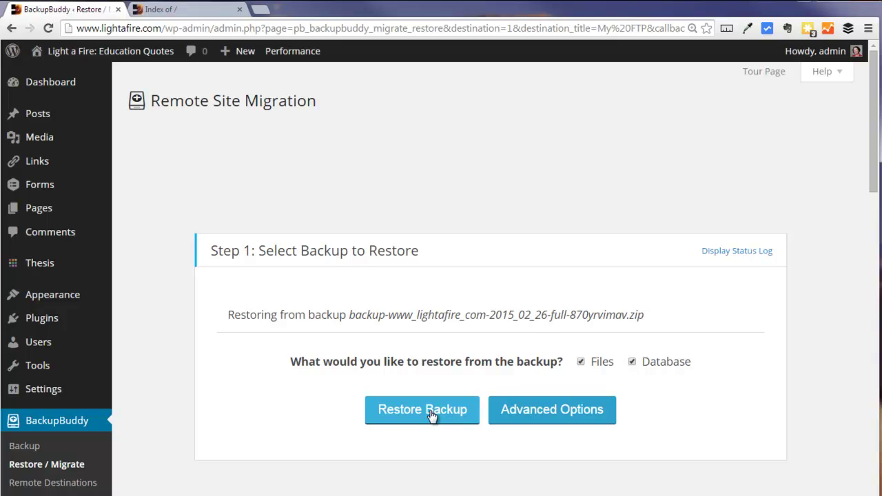
click(422, 410)
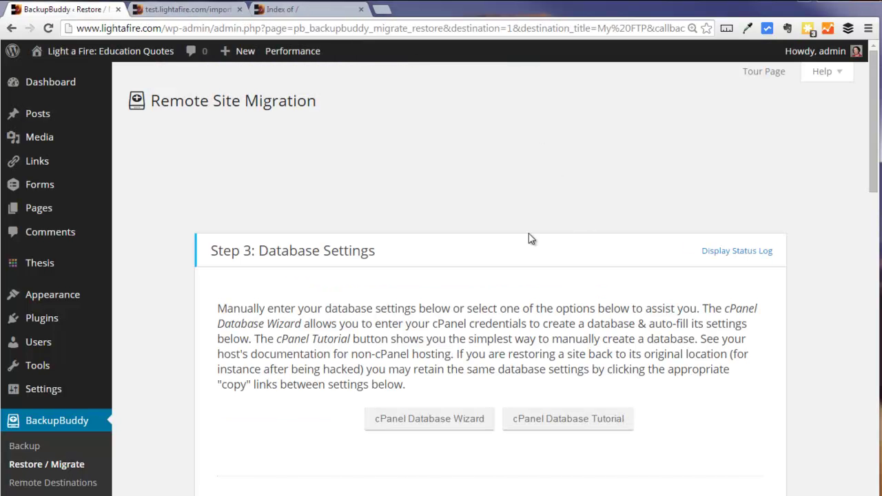
scroll(528, 285, down, 4)
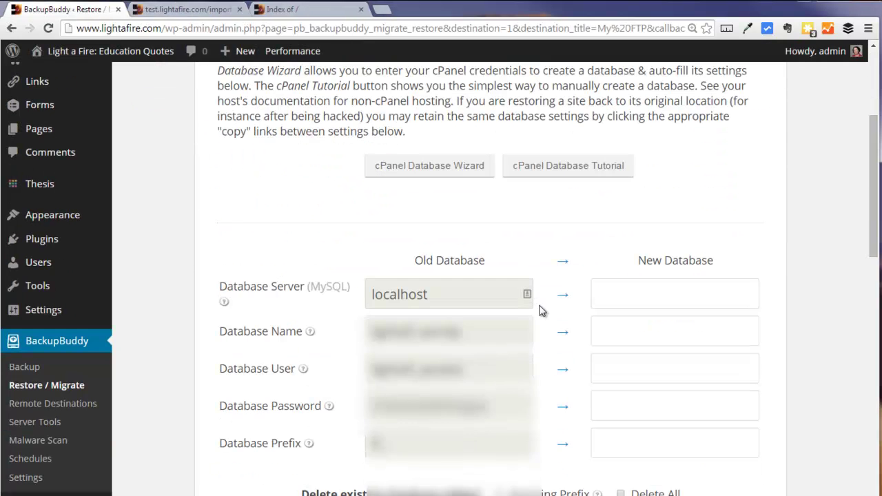
scroll(485, 224, up, 3)
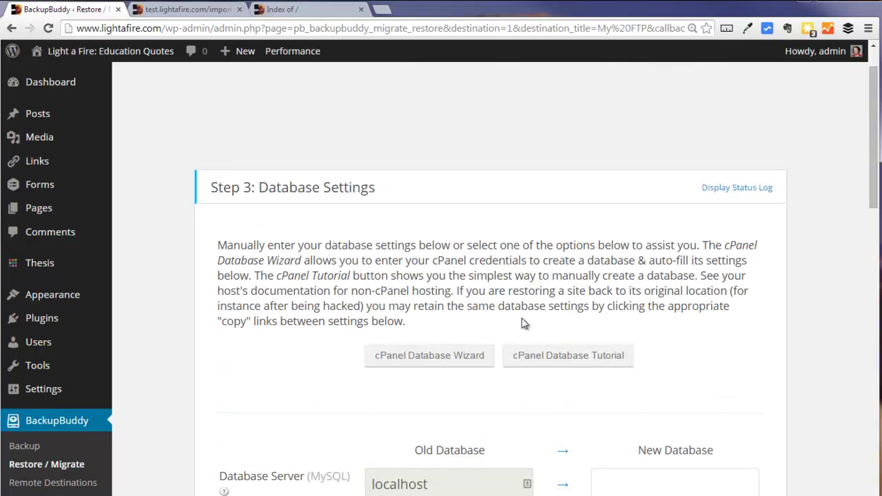
scroll(524, 324, down, 3)
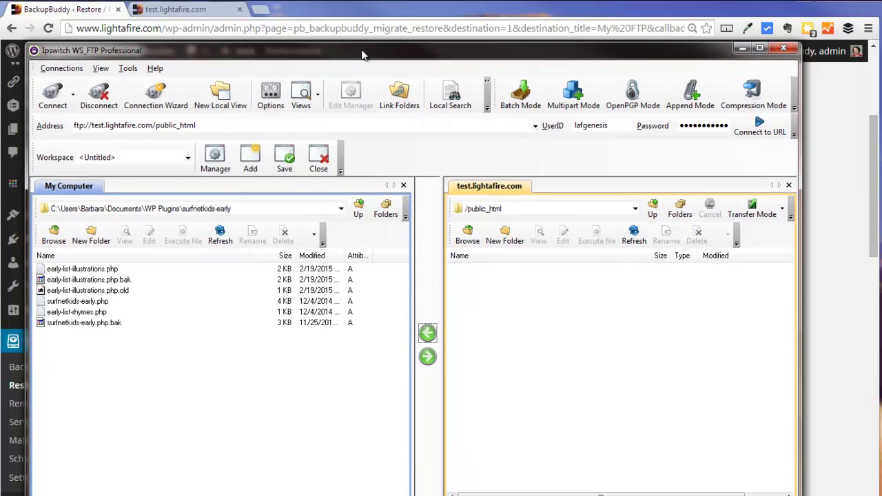
Step: Refresh the remote /public_html listing to see the restored files, then minimize WS_FTP Professional
click(633, 234)
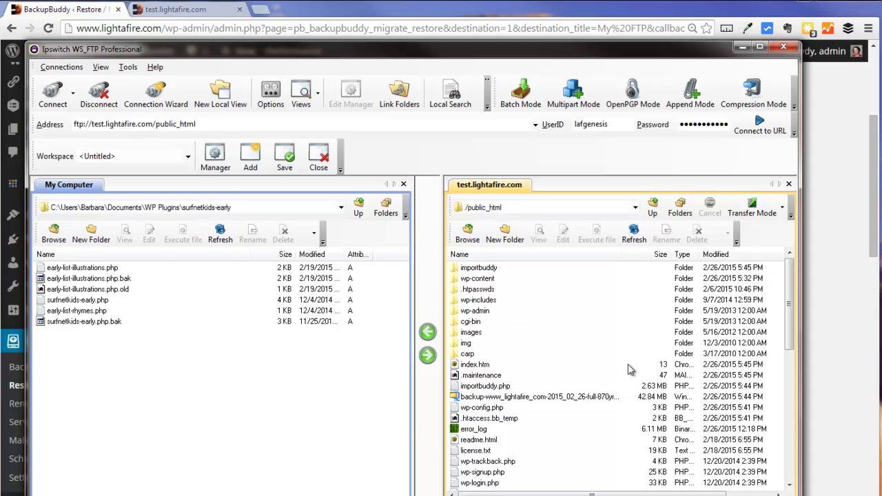
click(742, 47)
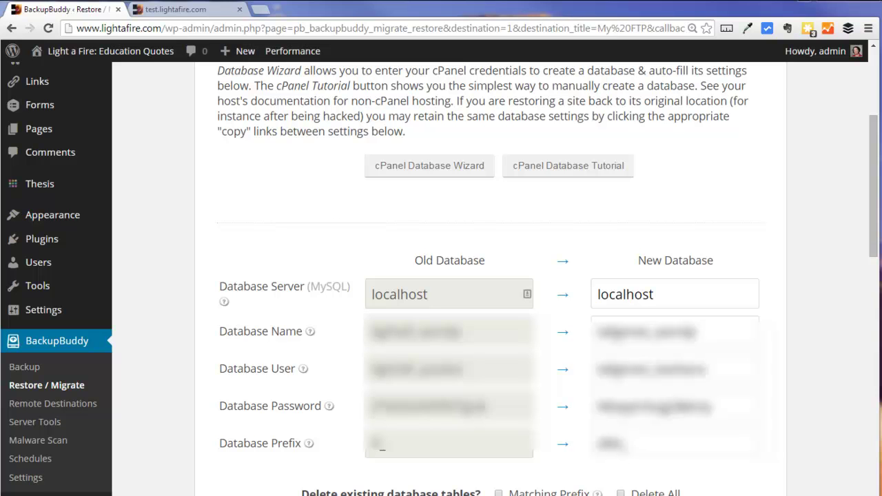
Step: Submit the new database server, name, user, password and prefix to restore the database tables
key(Return)
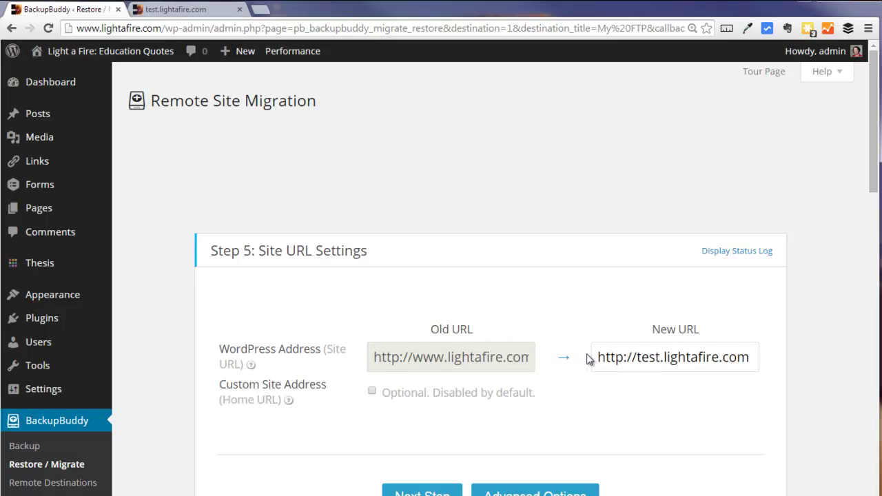
drag(597, 356, 763, 358)
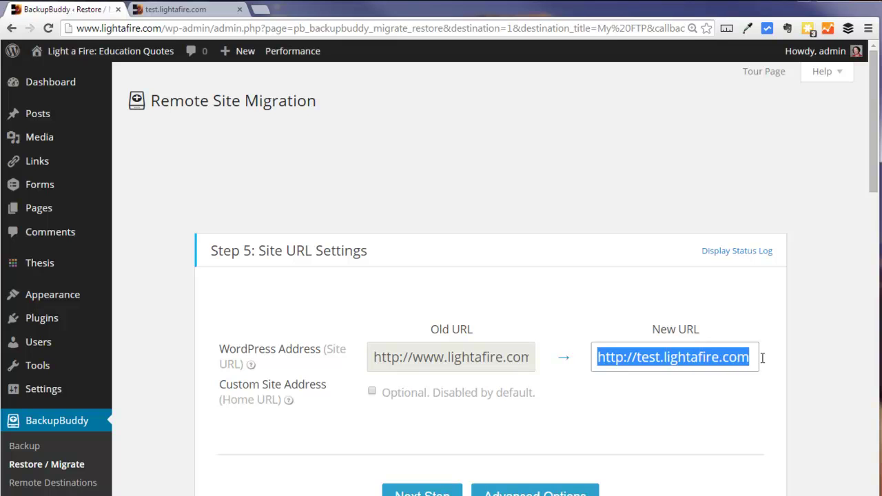
click(693, 357)
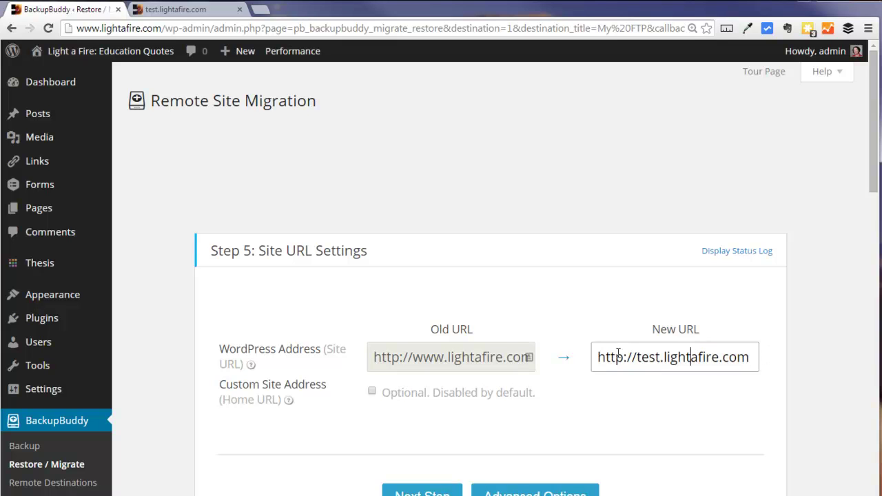
drag(597, 357, 758, 357)
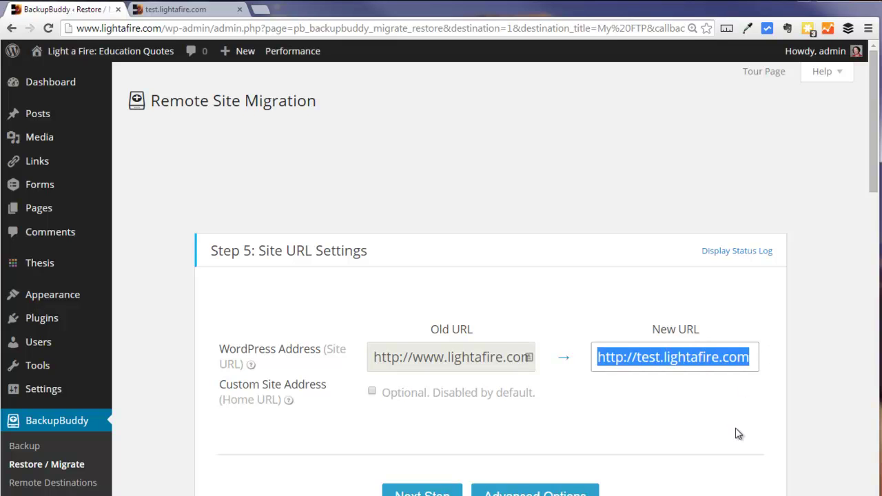
click(457, 492)
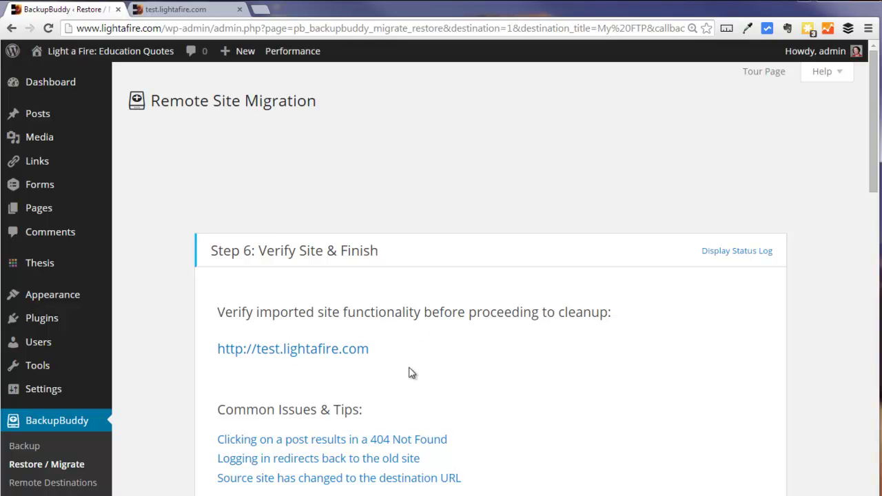
Step: Open test.lightafire.com in a new tab, confirm the Finished status, and close the newsletter popup
right_click(338, 348)
click(378, 353)
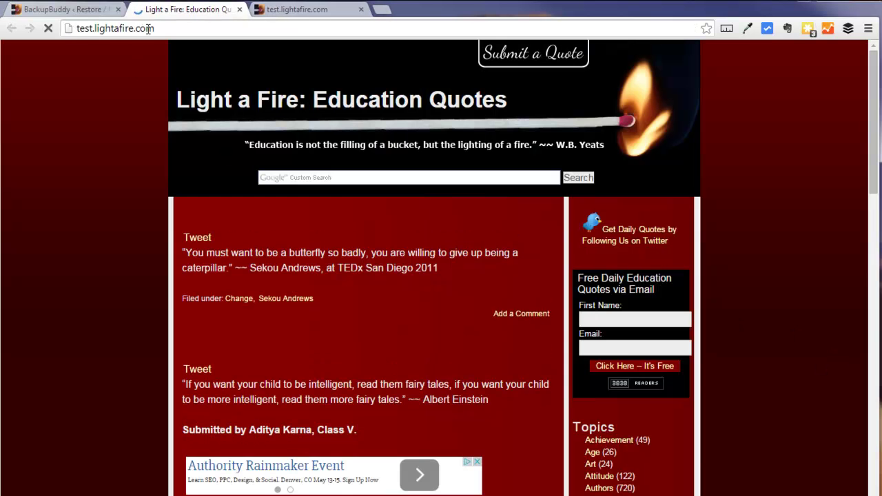
click(59, 9)
scroll(510, 379, down, 2)
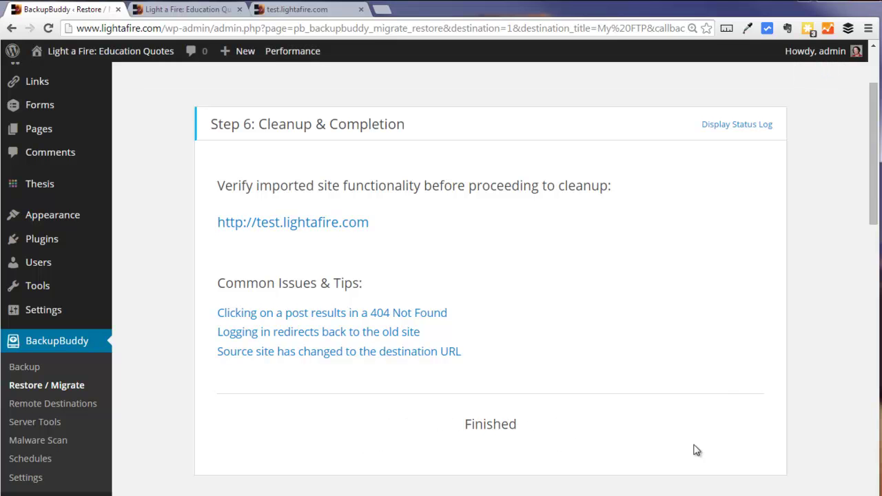
click(186, 9)
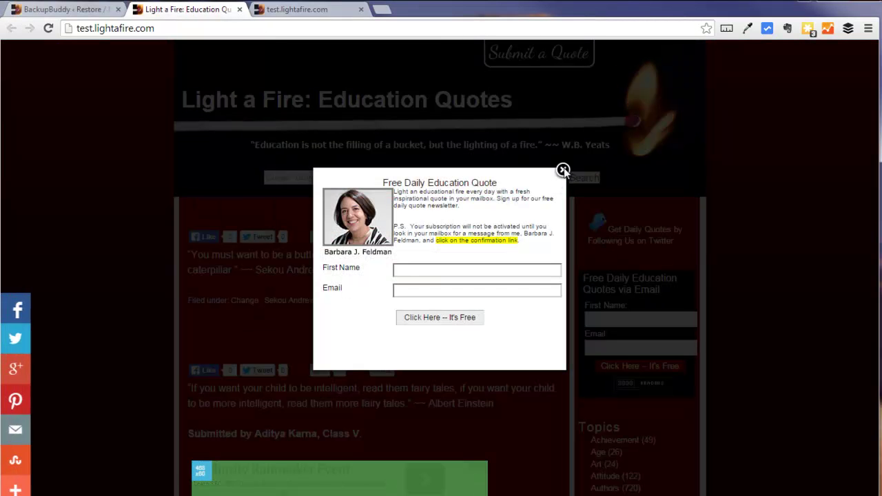
click(563, 170)
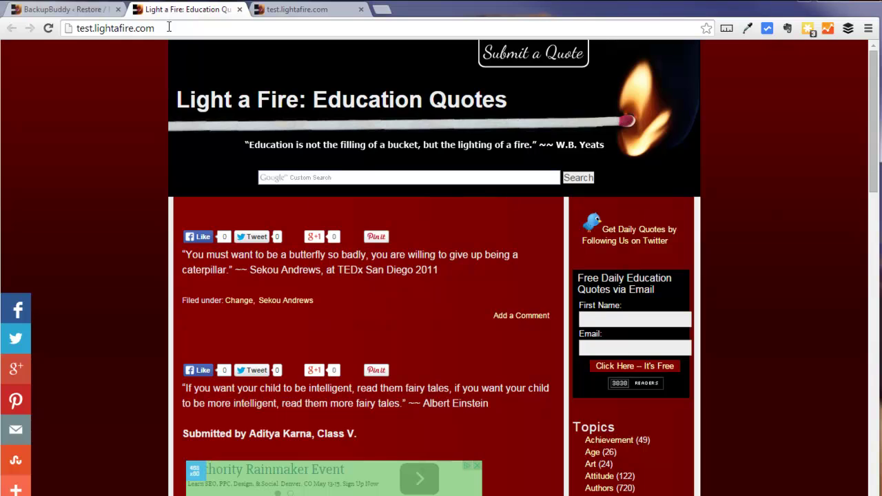
Step: Go to test.lightafire.com/wp-admin and log in to the migrated test site's dashboard
click(191, 27)
click(192, 27)
text(/wp-admin)
key(Return)
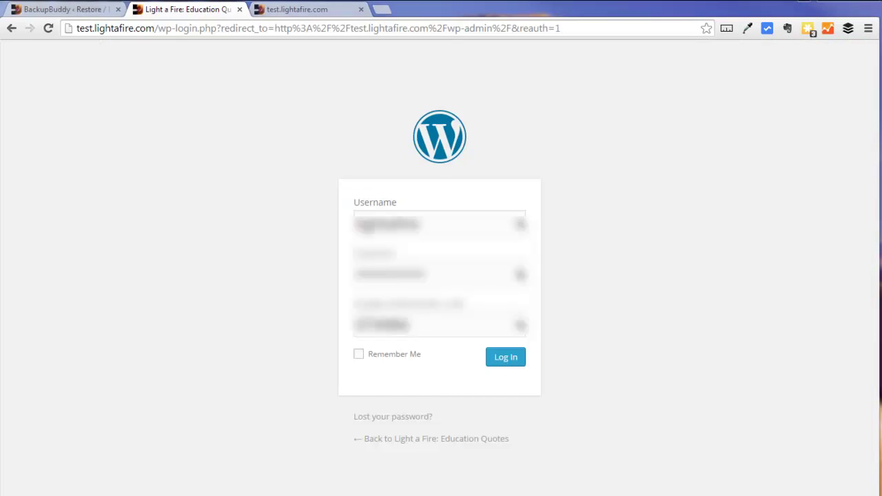
click(514, 363)
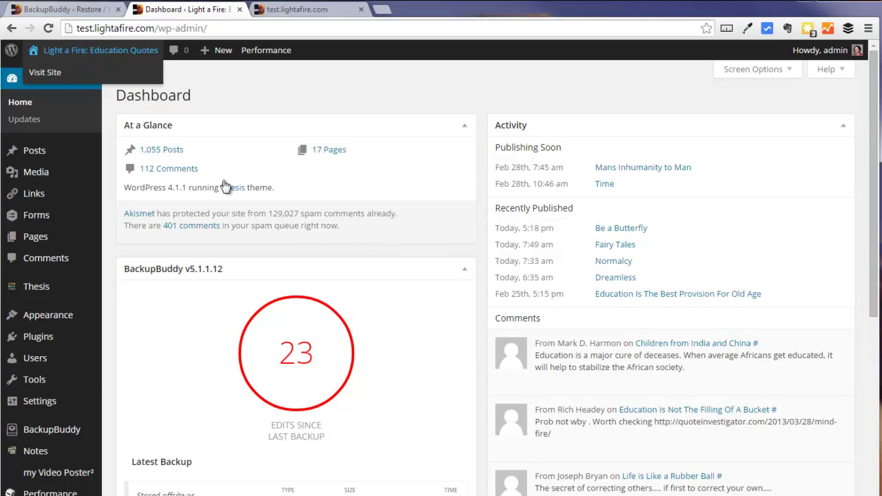
Step: Open Appearance > Widgets on the test site and dismiss the live widget previews notice
mouse_move(49, 288)
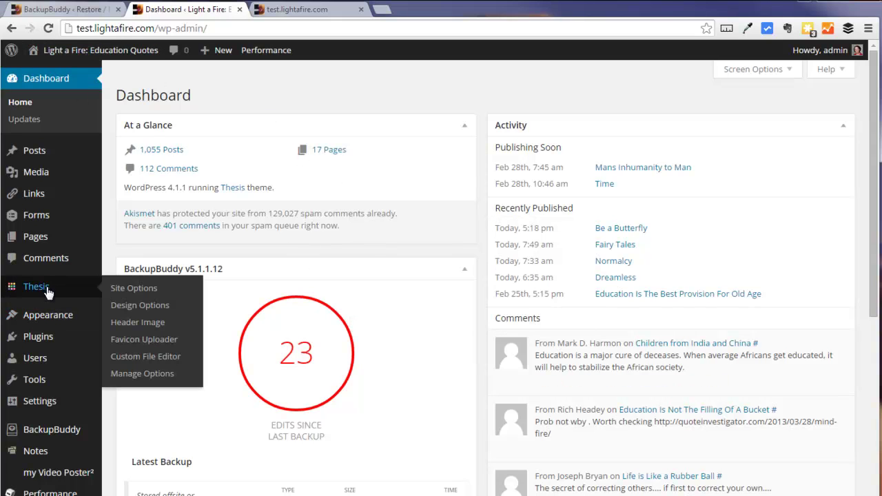
mouse_move(45, 315)
click(127, 350)
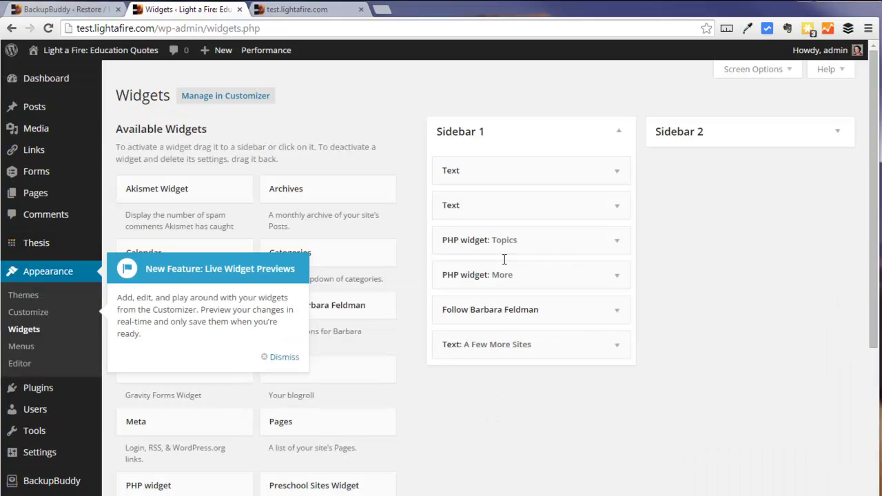
click(284, 357)
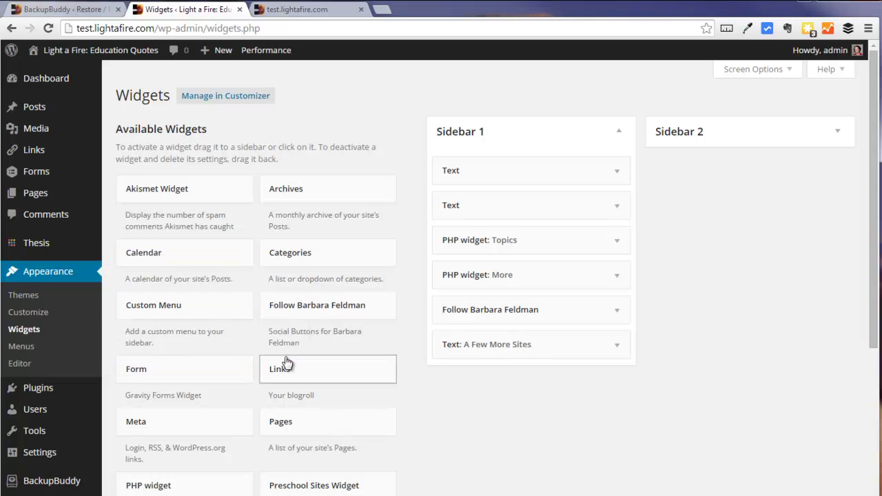
Step: Inspect each Sidebar 1 Text widget, including email signup and A Few More Sites, then open Installed Plugins
click(617, 171)
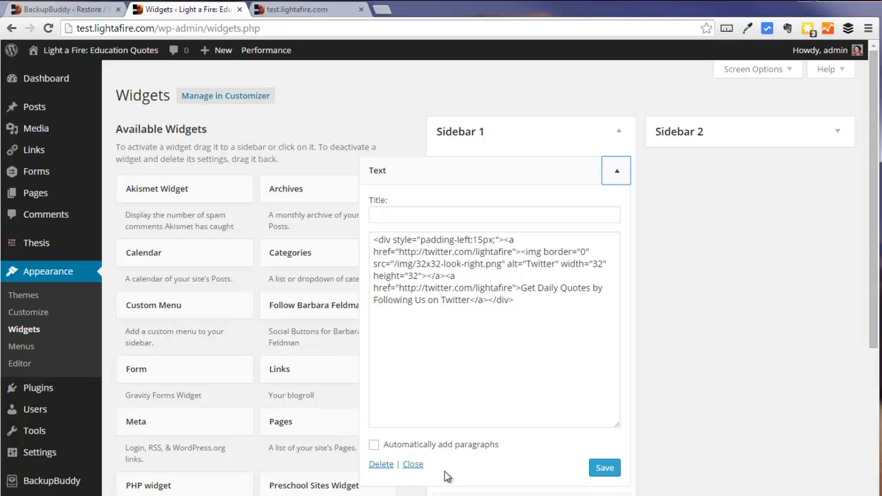
click(413, 466)
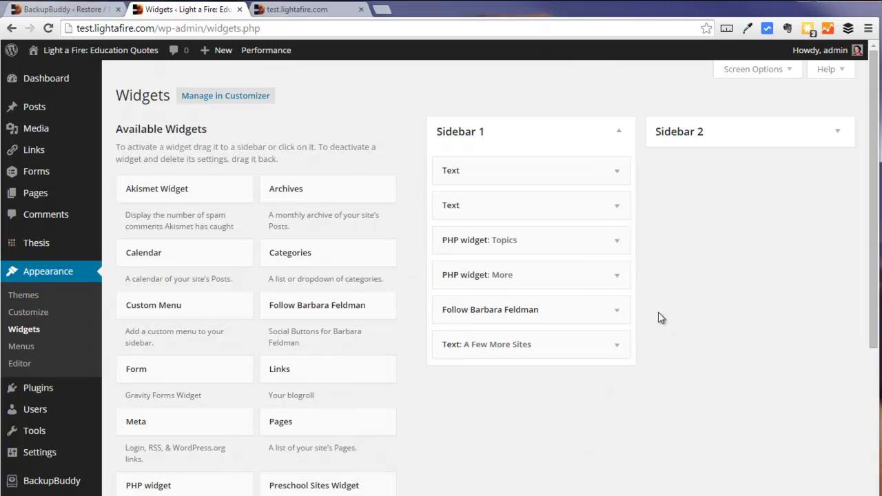
click(617, 207)
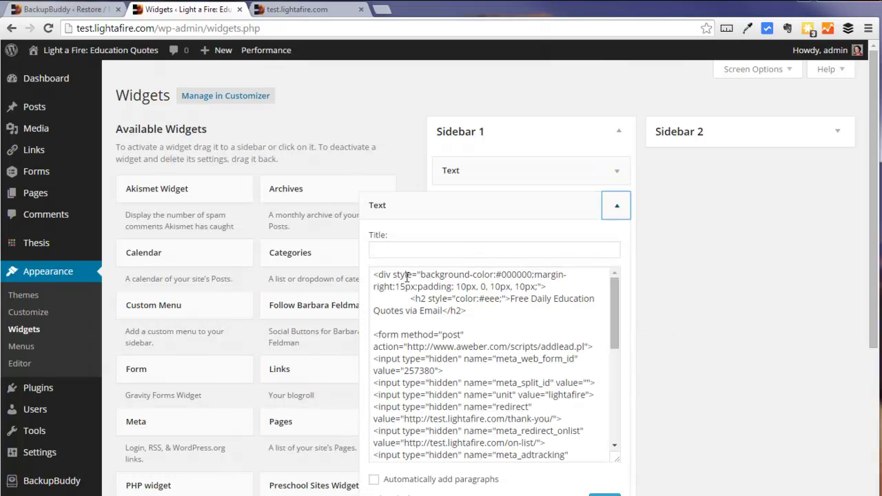
drag(613, 303, 635, 424)
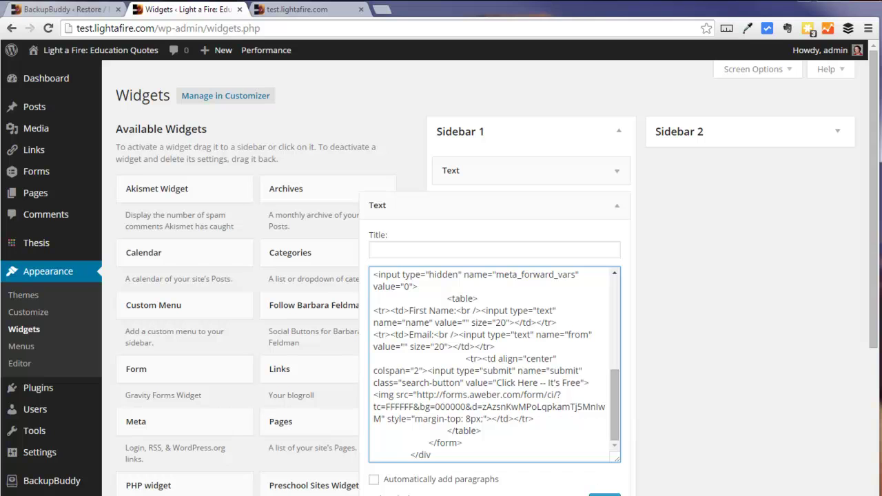
click(617, 205)
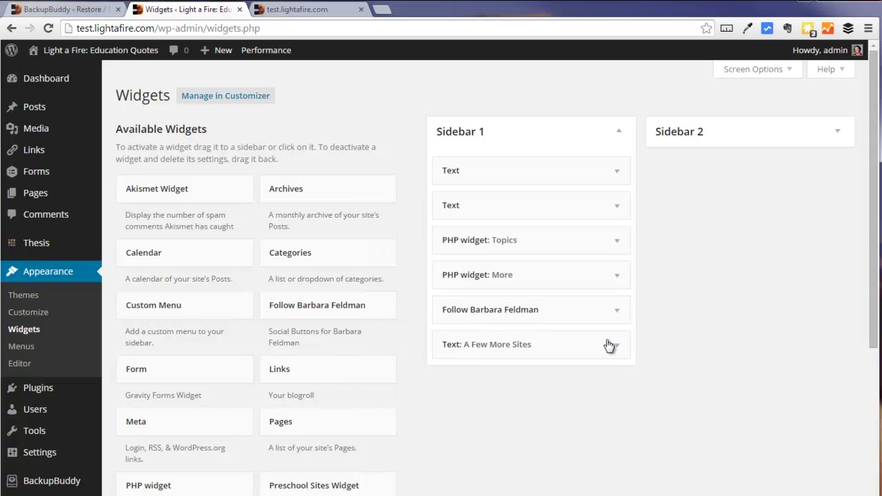
click(616, 345)
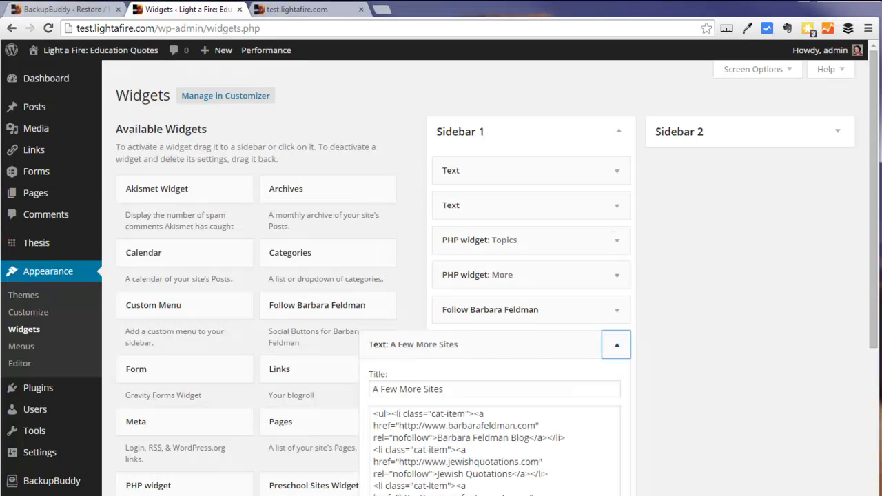
click(617, 345)
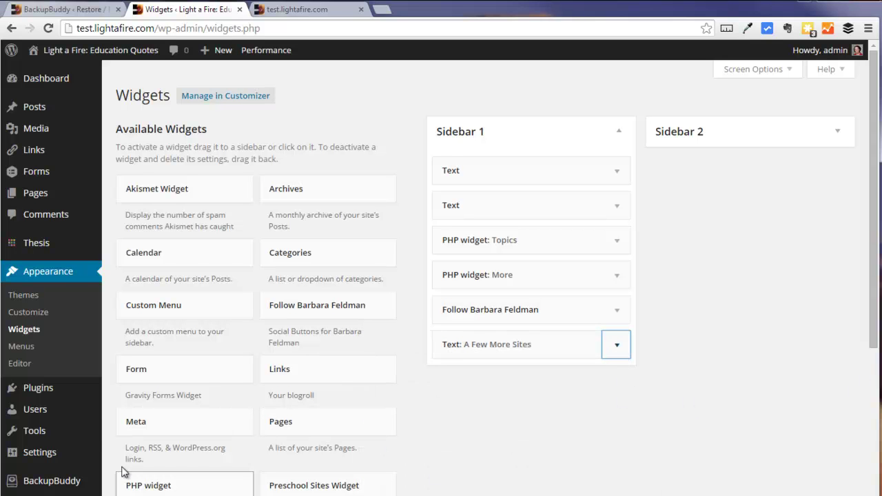
mouse_move(39, 388)
click(150, 393)
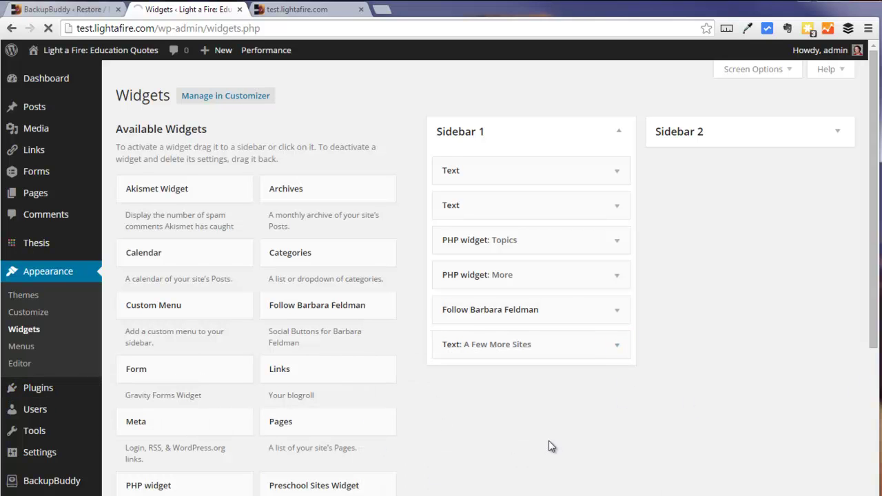
Step: In Settings > Reading, tick 'Discourage search engines from indexing this site'
scroll(255, 390, down, 4)
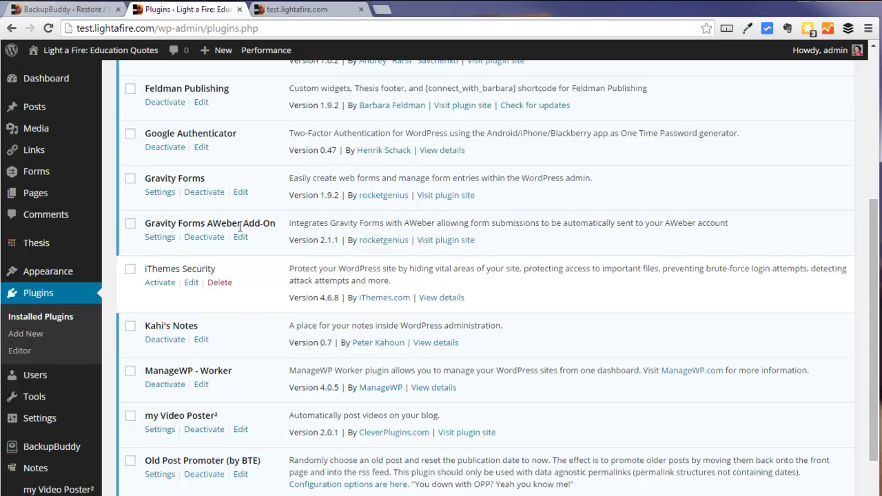
scroll(234, 429, down, 4)
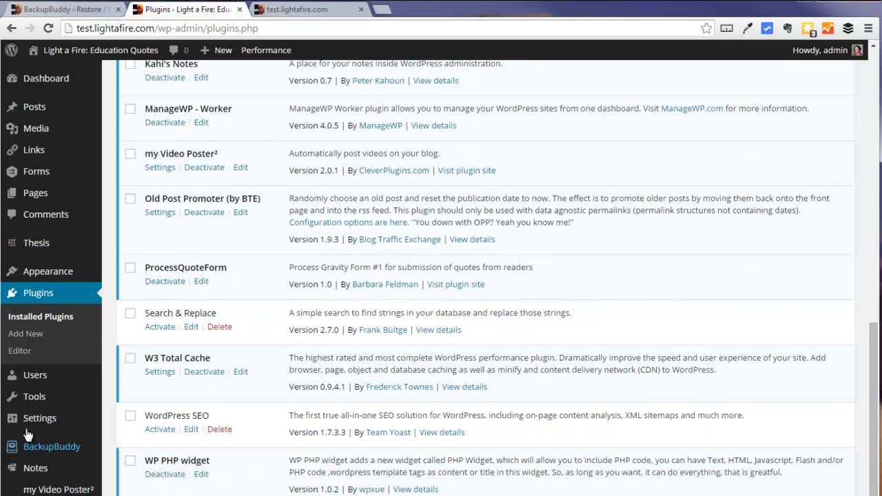
mouse_move(48, 420)
click(126, 429)
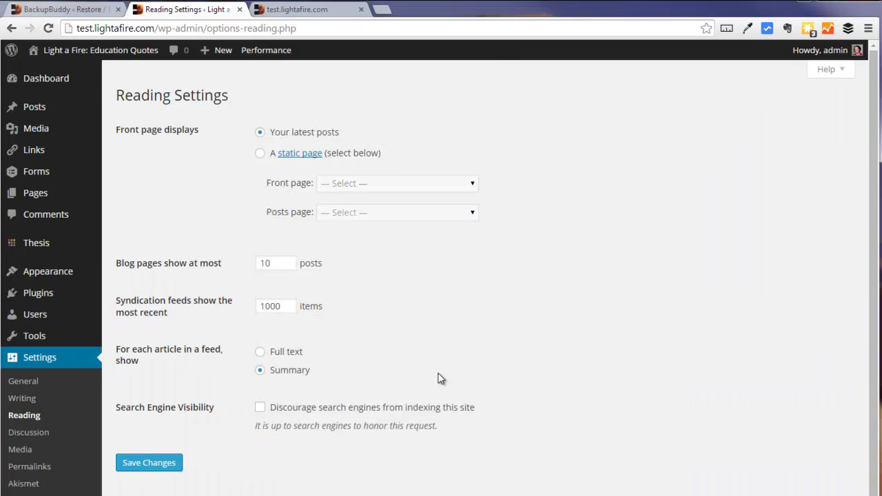
click(261, 408)
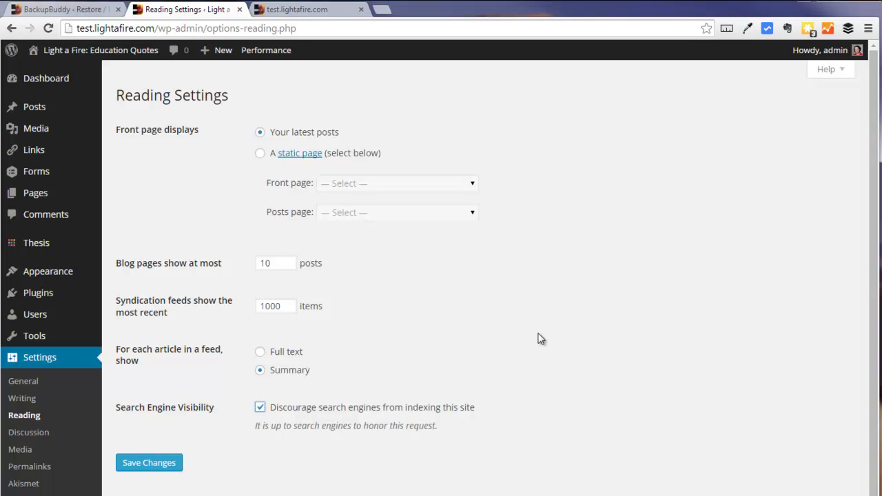